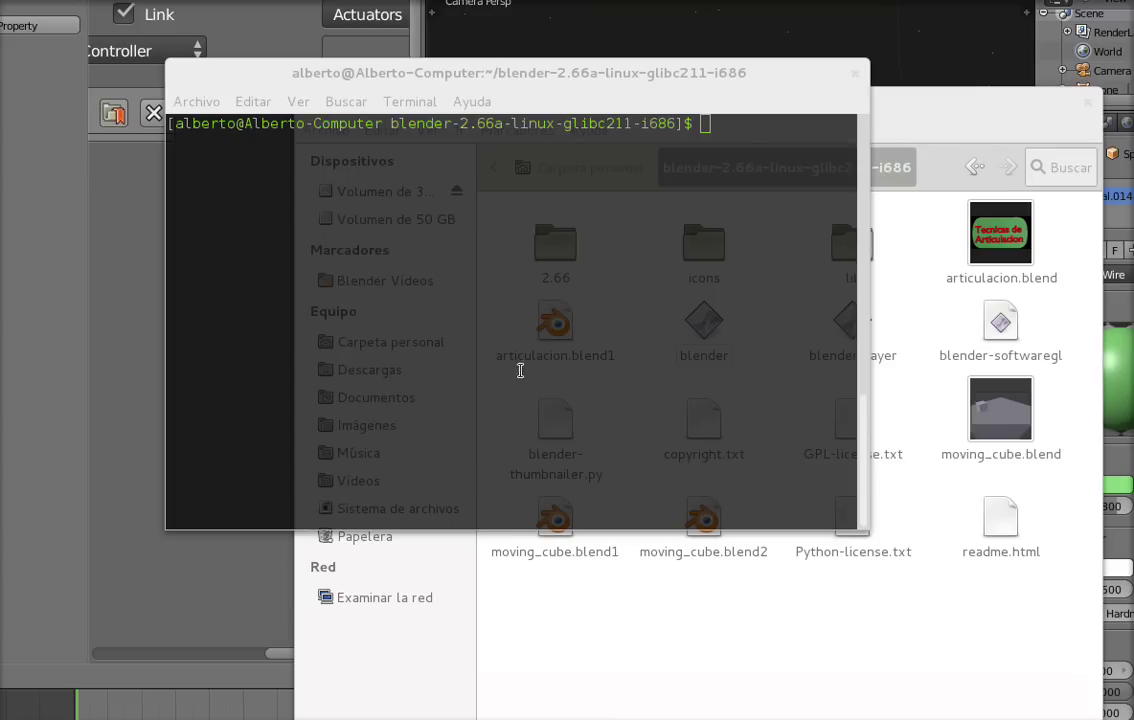
Enter the command './blenderplayer articulacion.blend' at the terminal prompt
{"action": "left_click", "coordinate": [506, 85]}
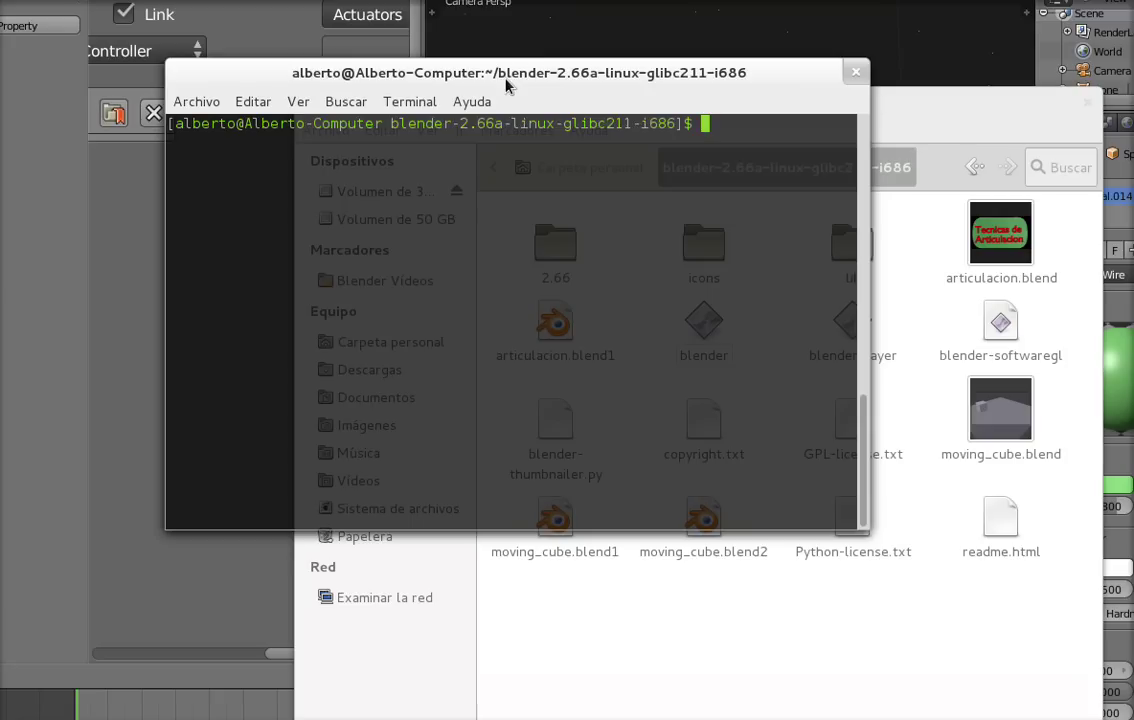
{"action": "type", "text": "."}
{"action": "type", "text": "/"}
{"action": "type", "text": "blenderplay"}
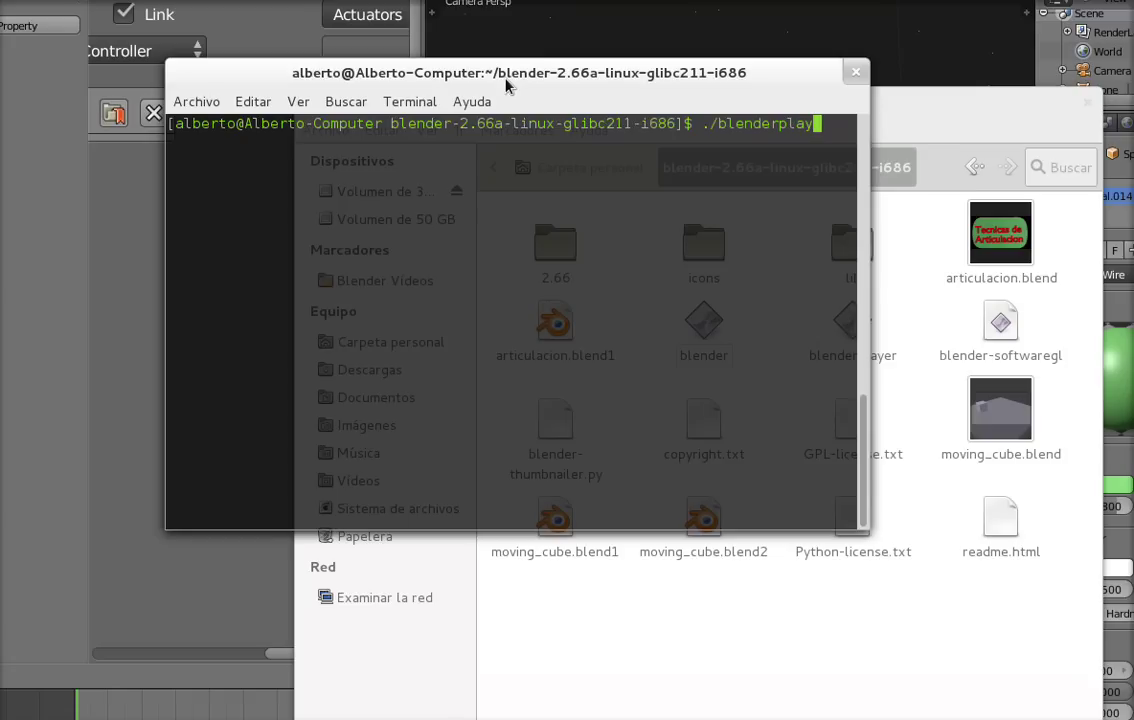
{"action": "type", "text": "er"}
{"action": "type", "text": " ar"}
{"action": "type", "text": "ticulacion"}
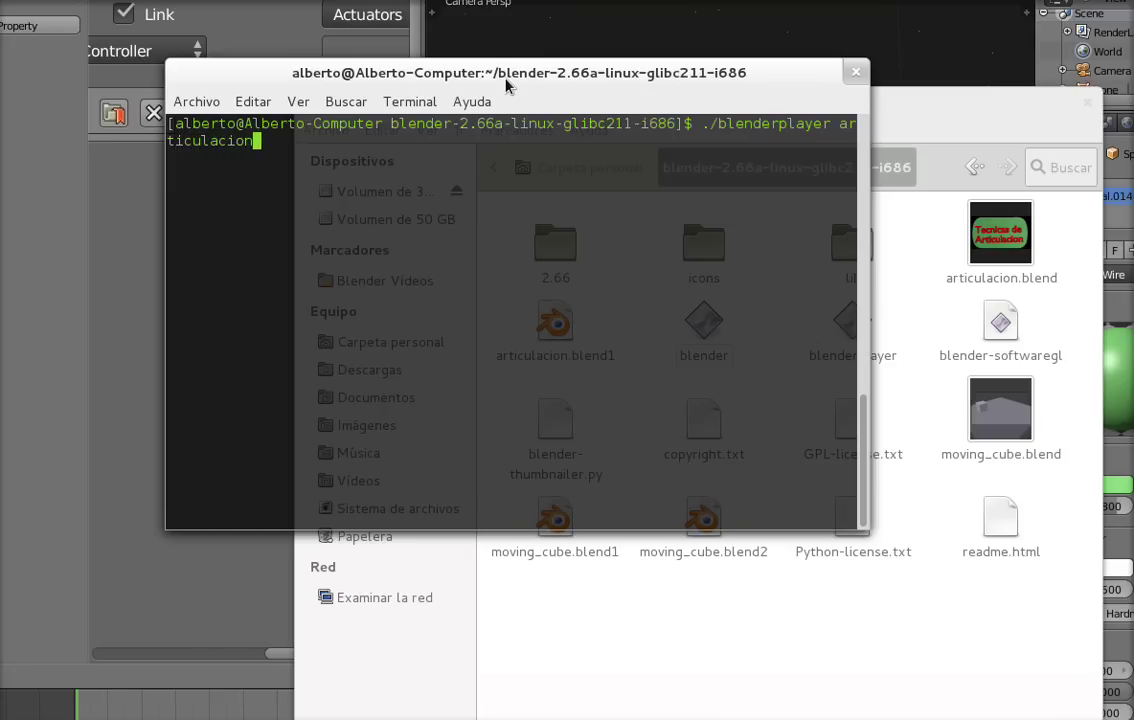
{"action": "type", "text": "."}
{"action": "type", "text": "ble"}
{"action": "type", "text": "nd"}
Launch articulacion.blend in Blender Player and move its window toward the screen centre
{"action": "key", "text": "Return"}
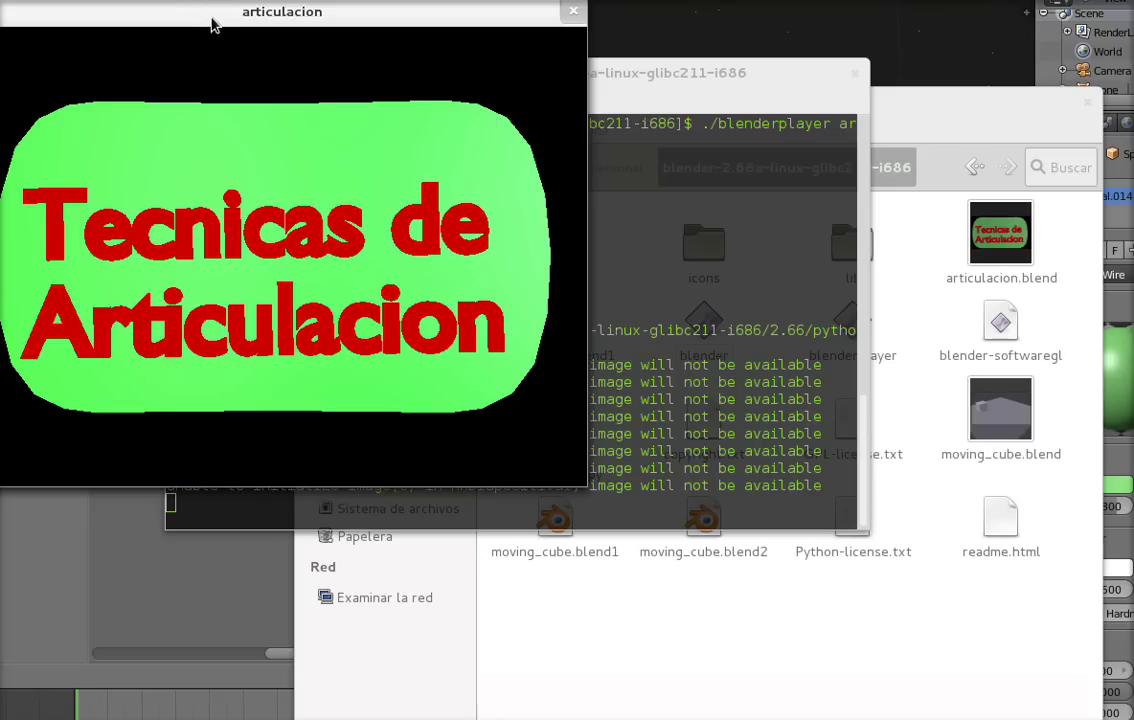
{"action": "mouse_move", "coordinate": [216, 22]}
{"action": "left_mouse_down"}
{"action": "mouse_move", "coordinate": [228, 13]}
{"action": "mouse_move", "coordinate": [347, 81]}
{"action": "mouse_move", "coordinate": [480, 97]}
{"action": "left_mouse_up"}
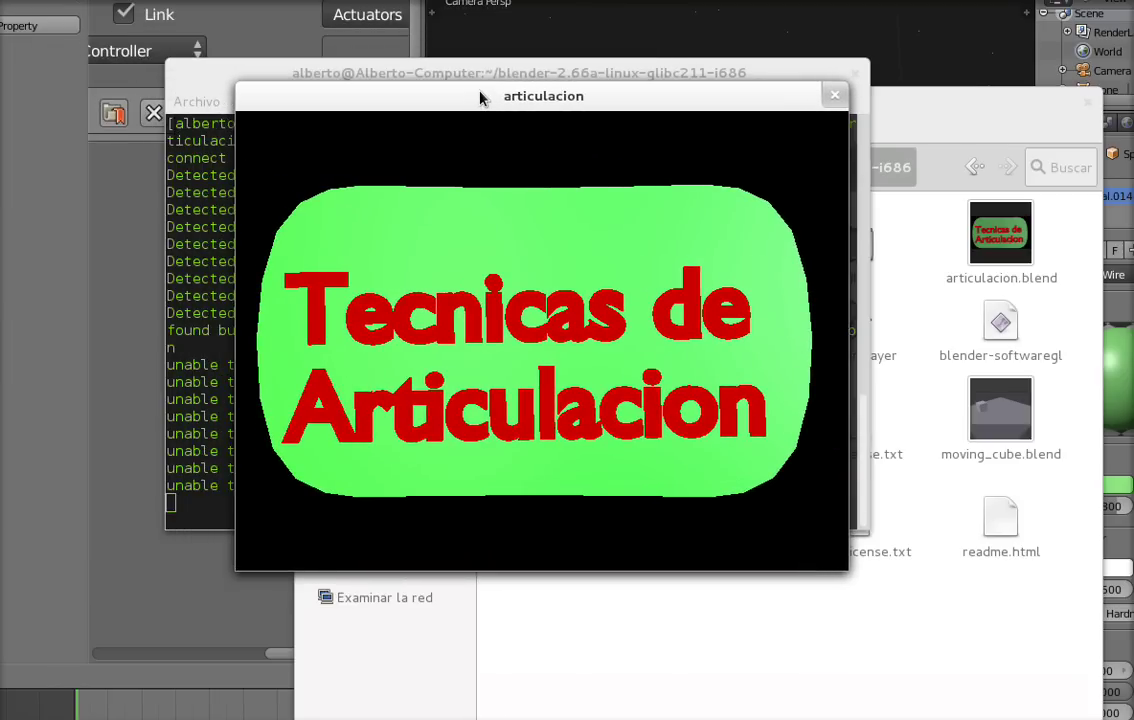